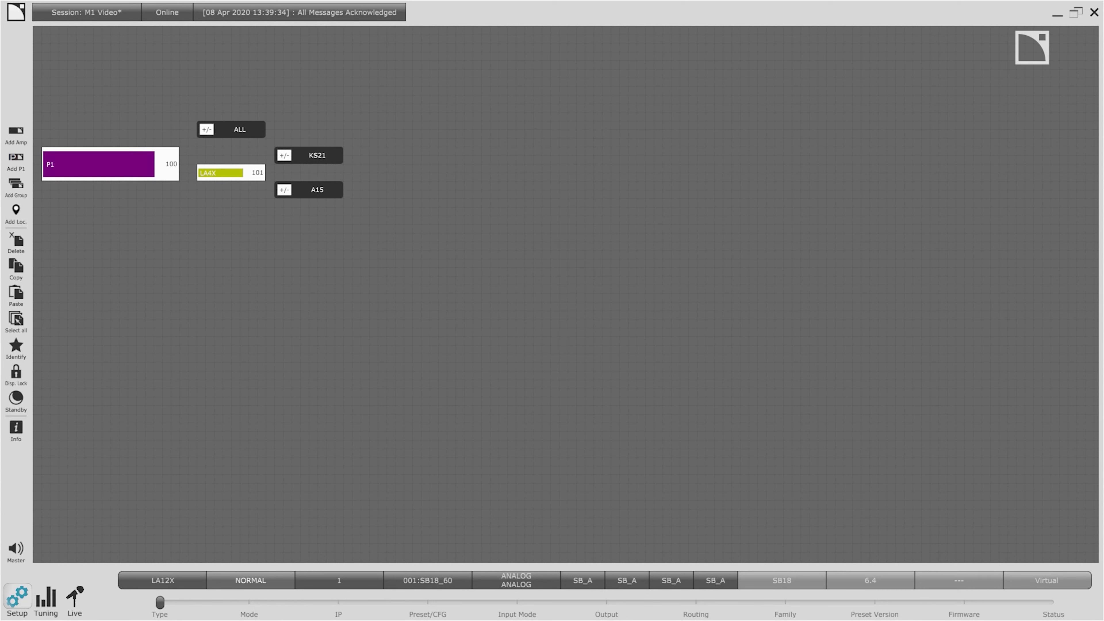
Select the A15 and ALL groups, add location '1 Center', and drag it to the upper middle of the canvas.
left_click(317, 190)
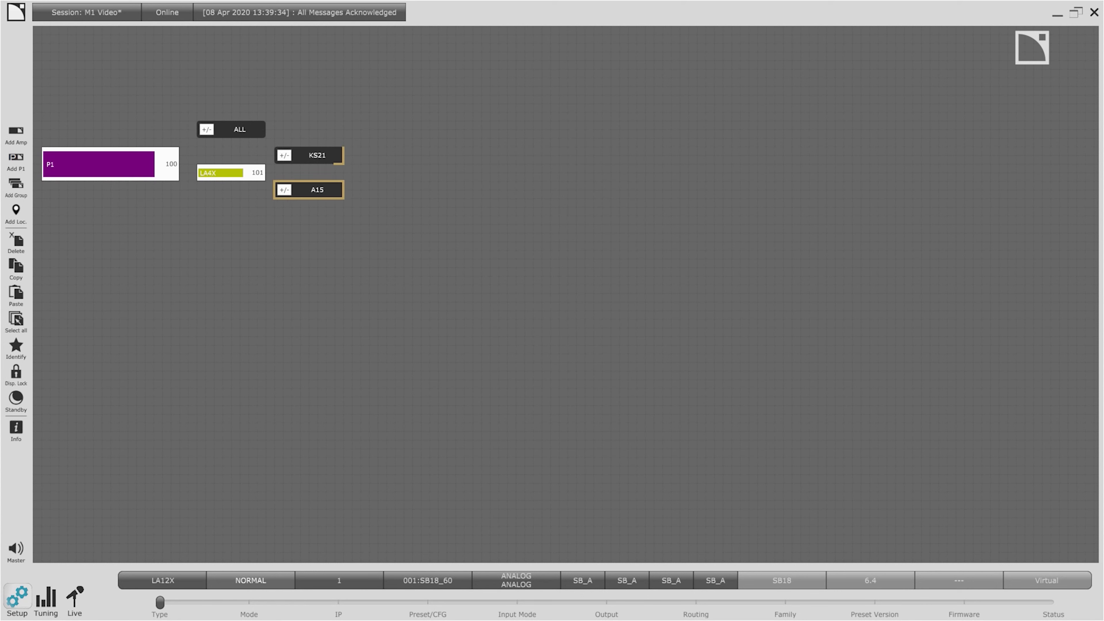
left_click(239, 129, "ctrl")
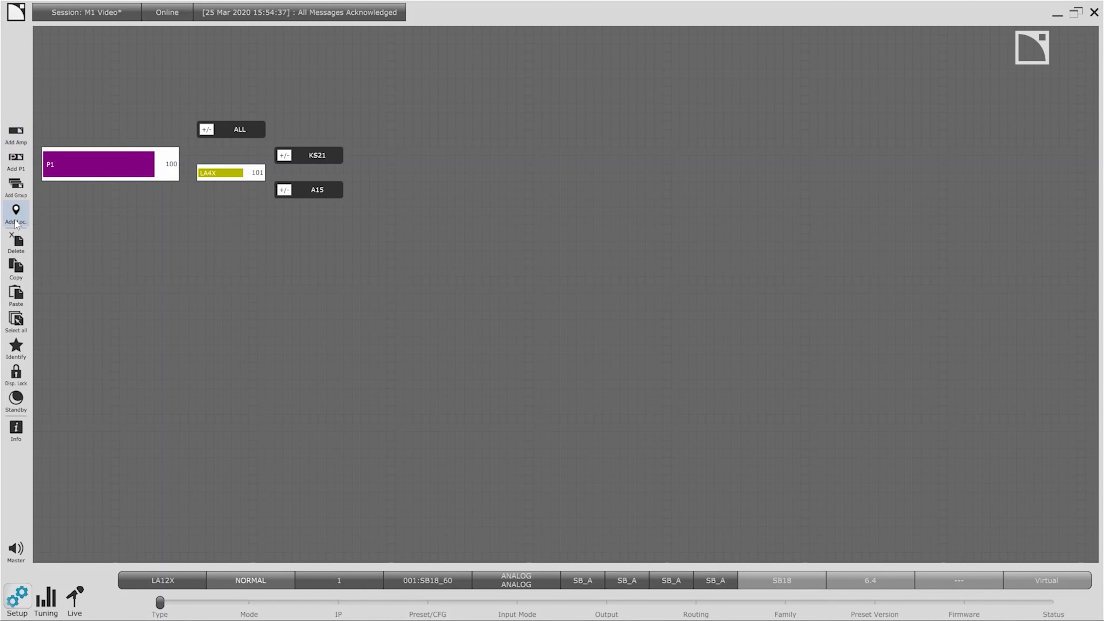
left_click(16, 223)
type("1 Center")
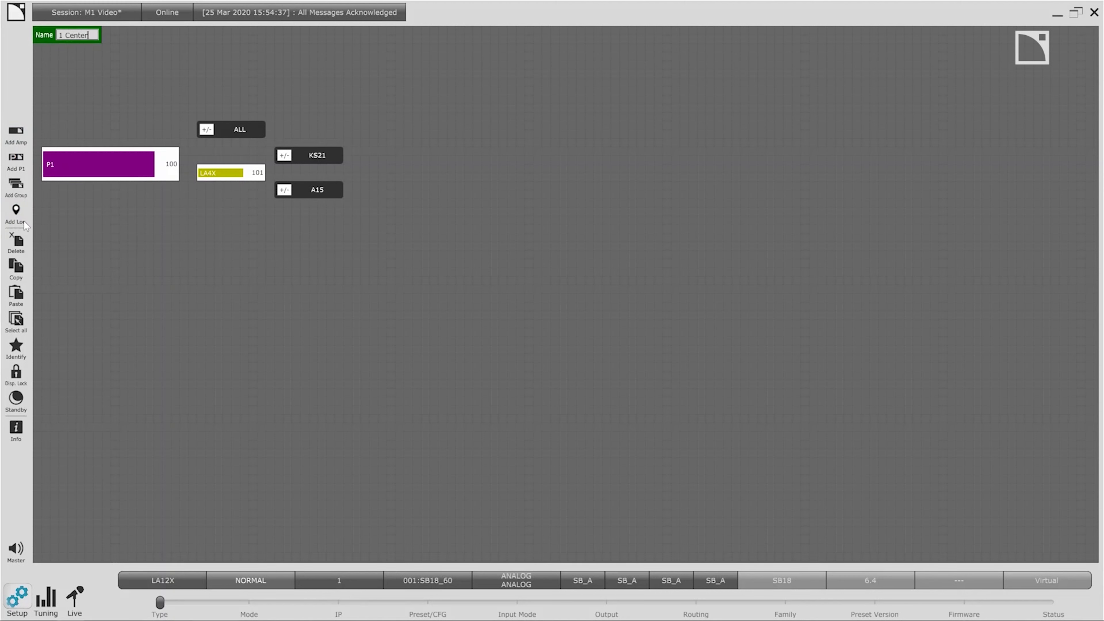
key("Return")
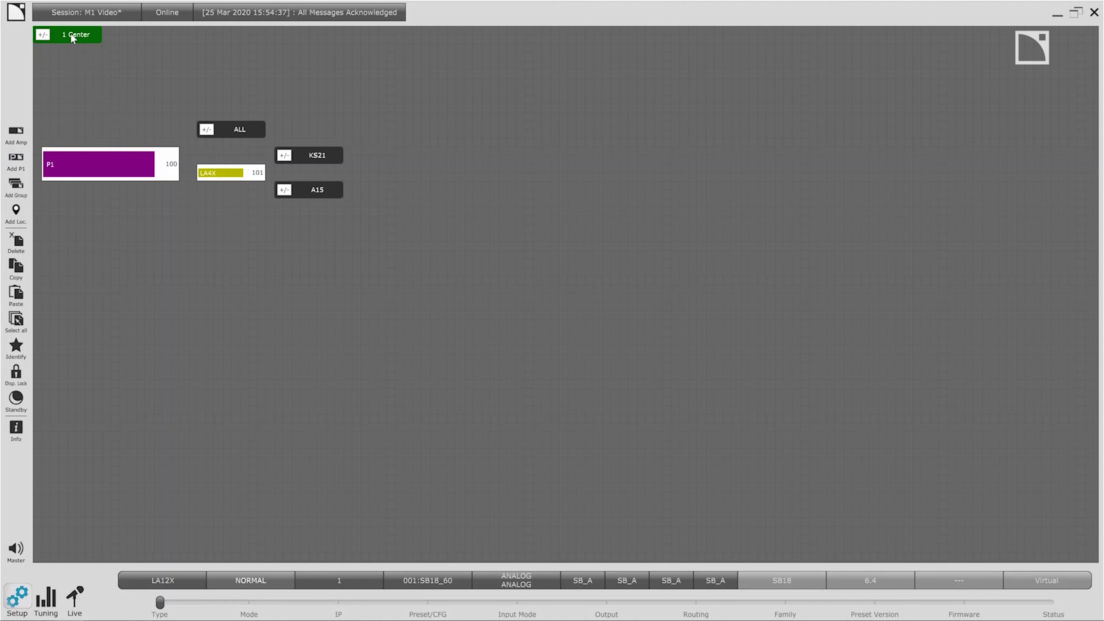
left_click_drag(74, 38, 481, 99)
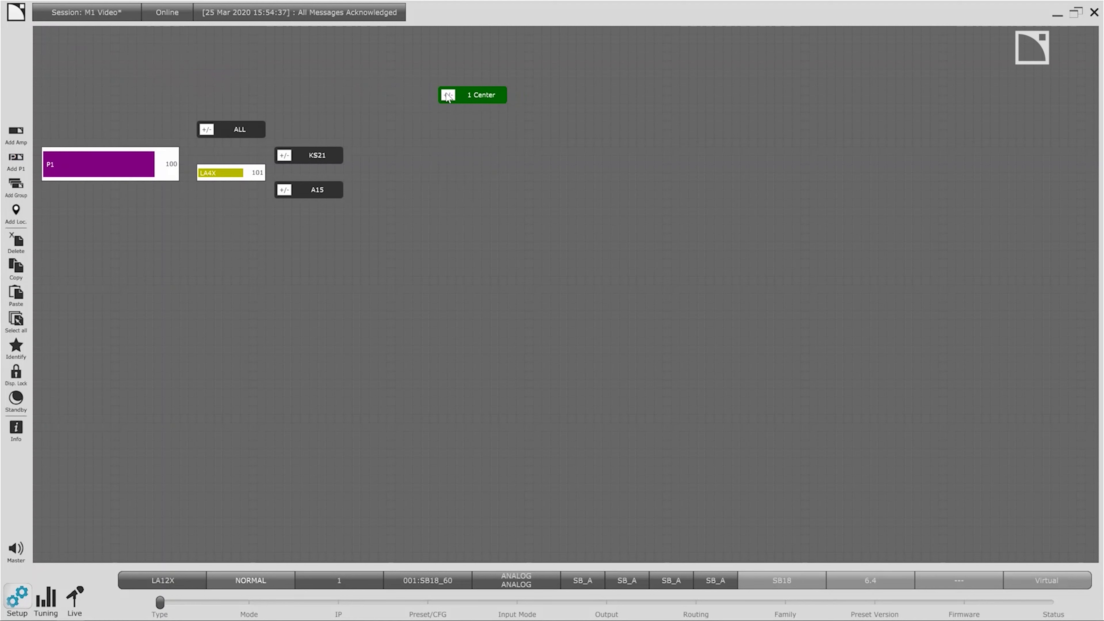
left_click_drag(352, 111, 360, 199)
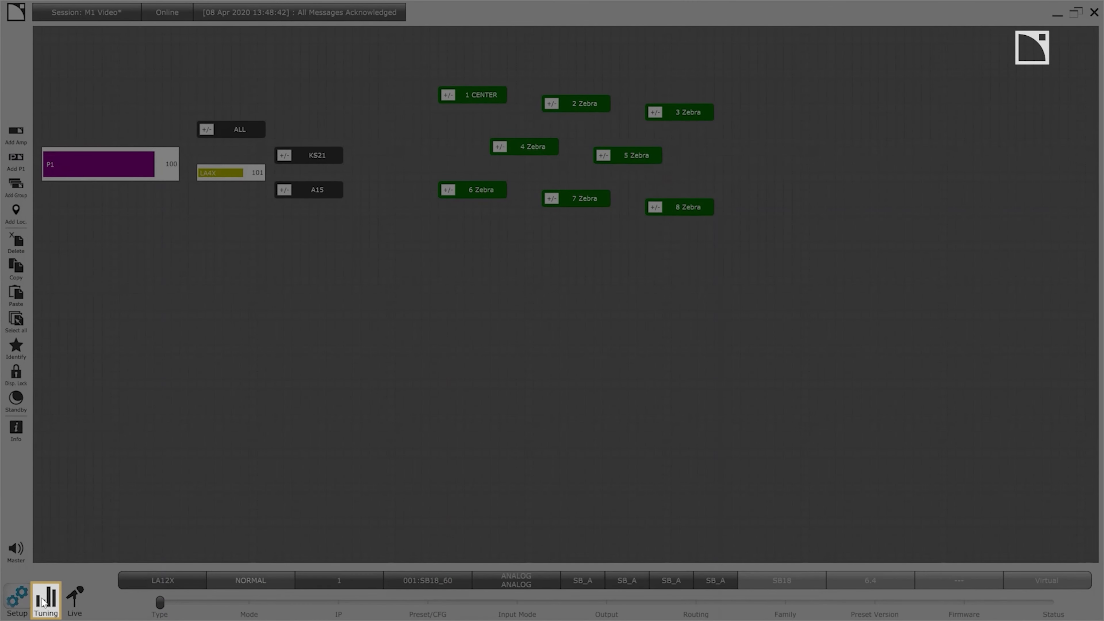
In Tuning mode's M1 panel, check A15's generator output and keep MIC 1 for 1 CENTER.
left_click(43, 602)
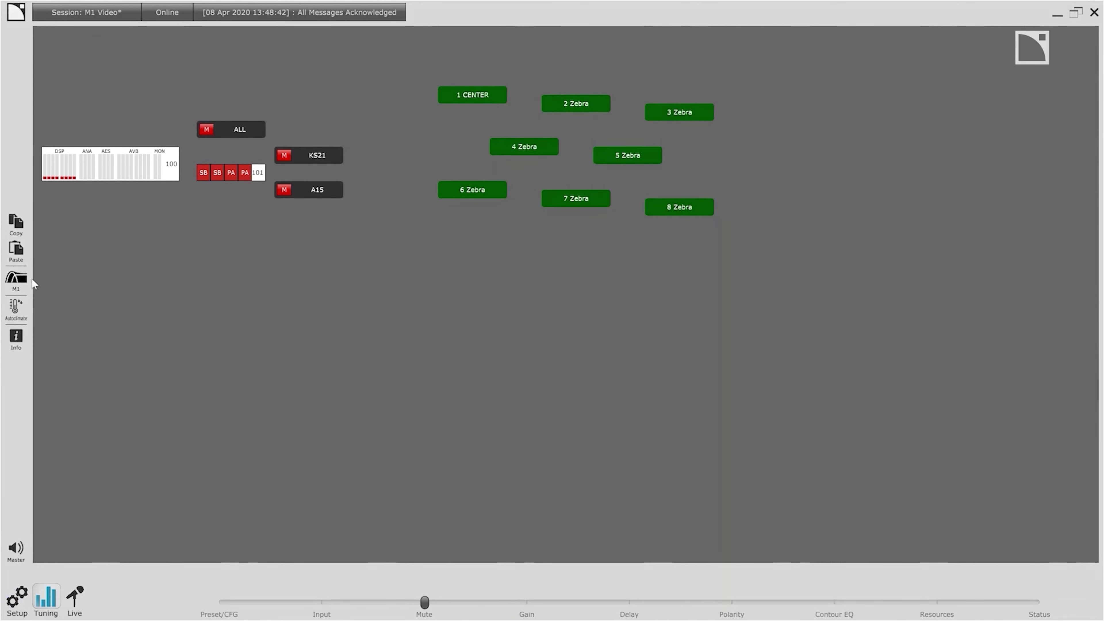
left_click(26, 283)
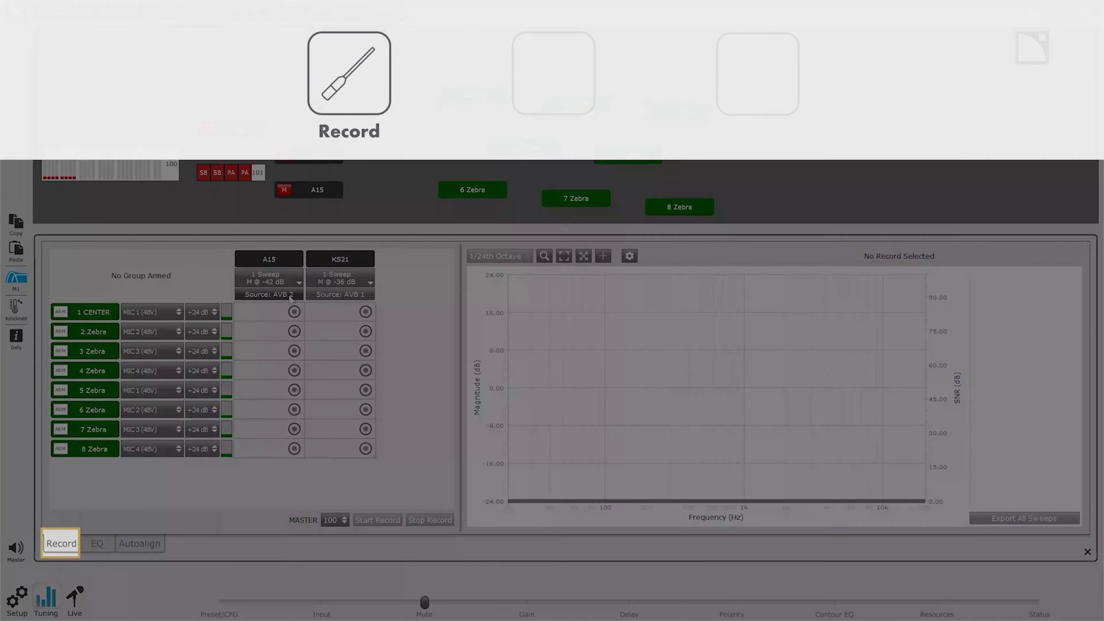
left_click(289, 295)
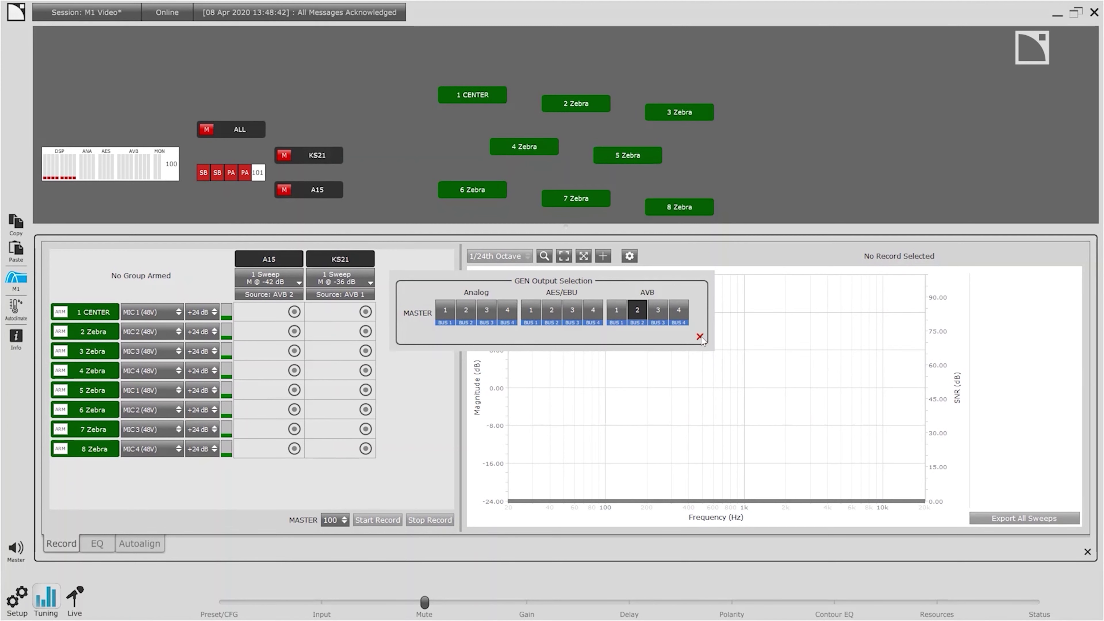
left_click(699, 337)
left_click(169, 314)
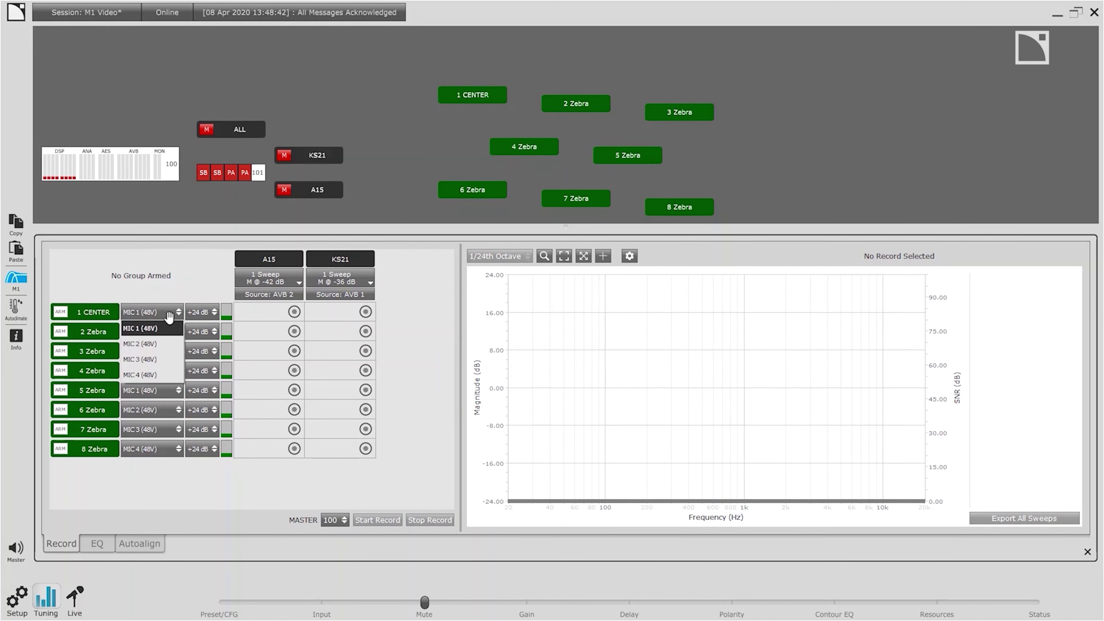
left_click(168, 317)
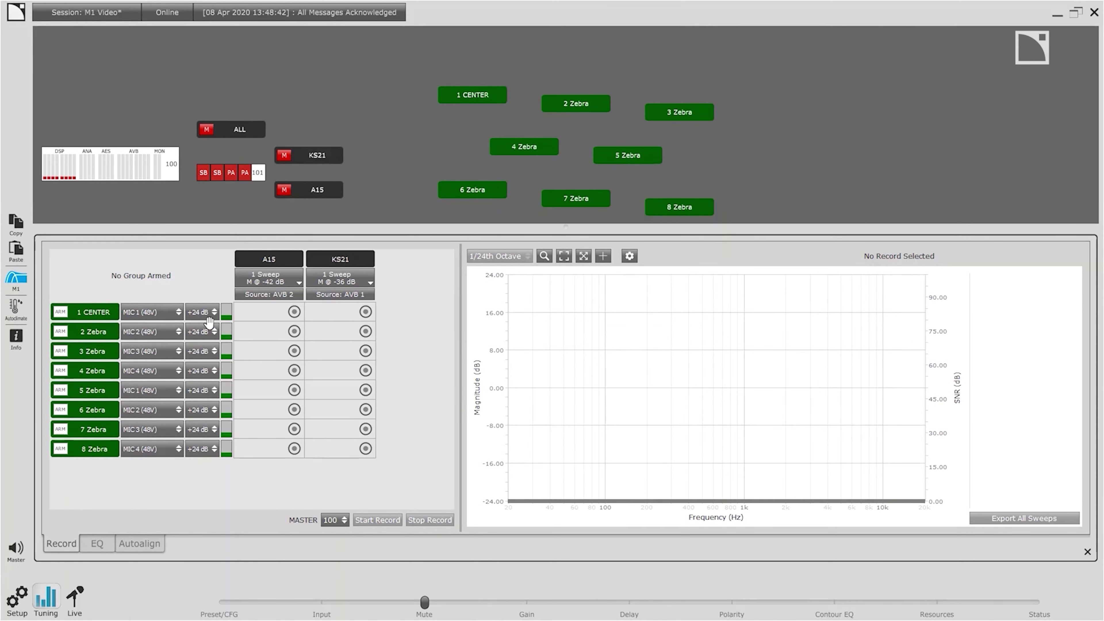
Arm 1 CENTER through 4 Zebra and record the M1 measurement sweeps.
left_click(60, 313)
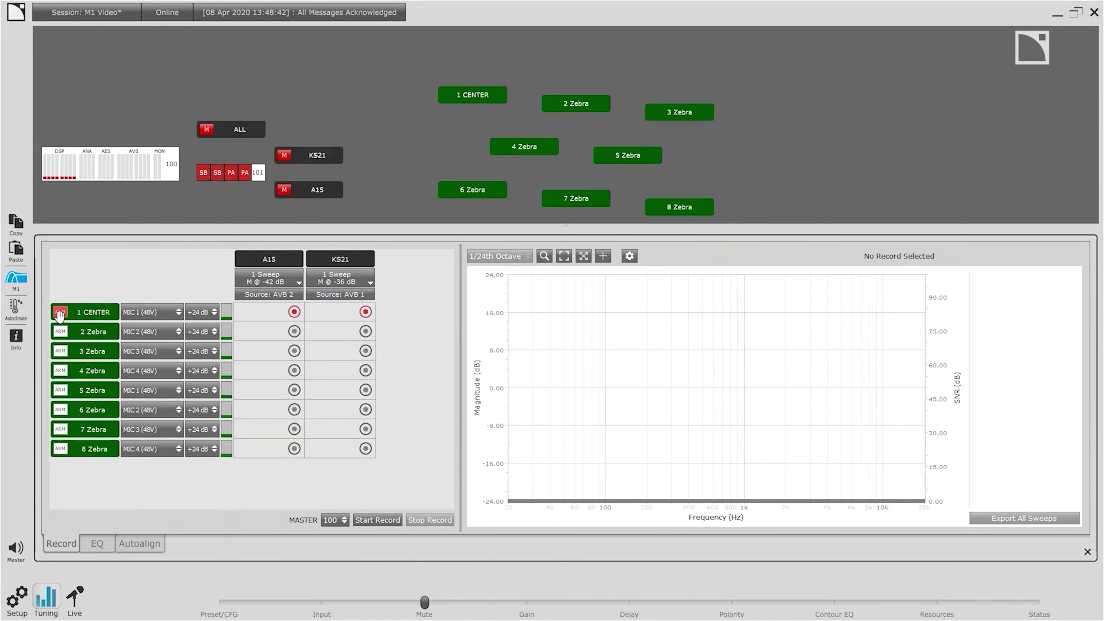
left_click(60, 332)
left_click(60, 351)
left_click(60, 371)
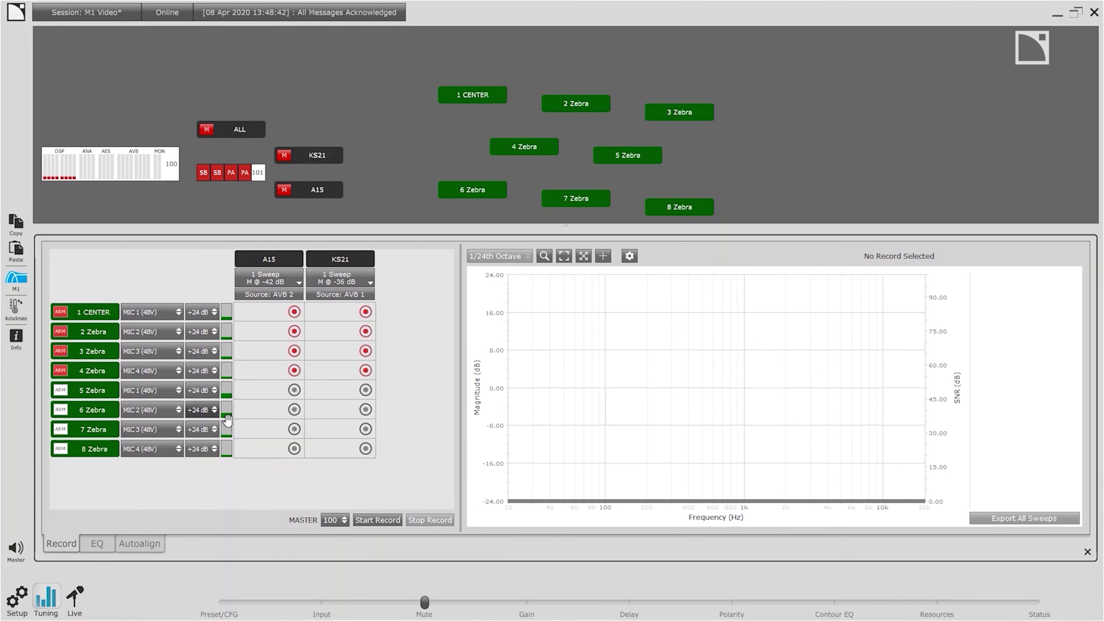
left_click(364, 521)
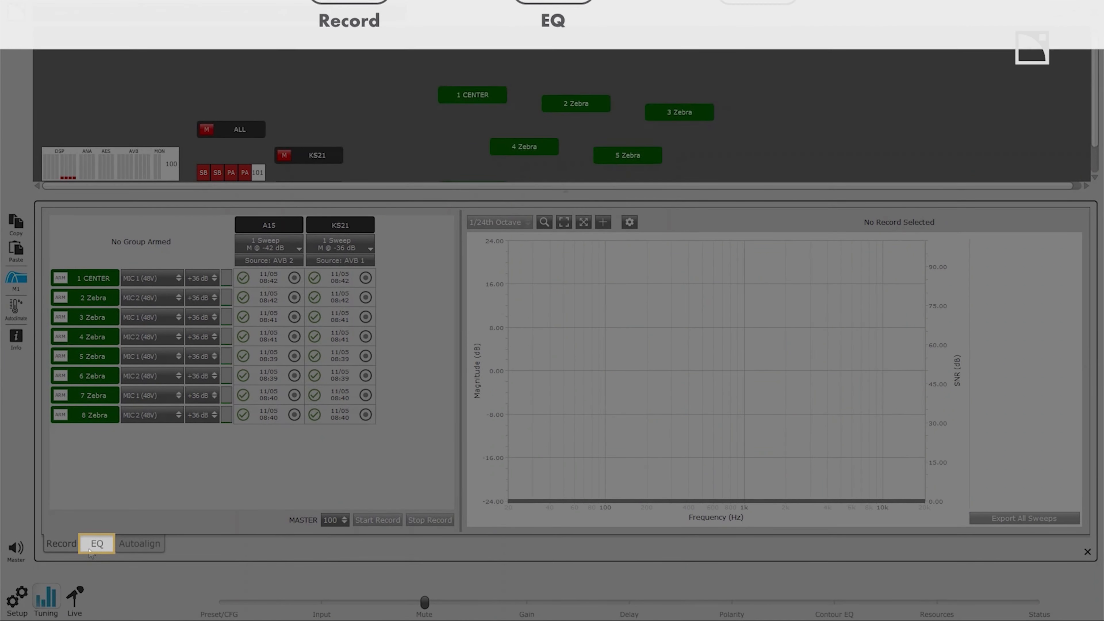
left_click(89, 552)
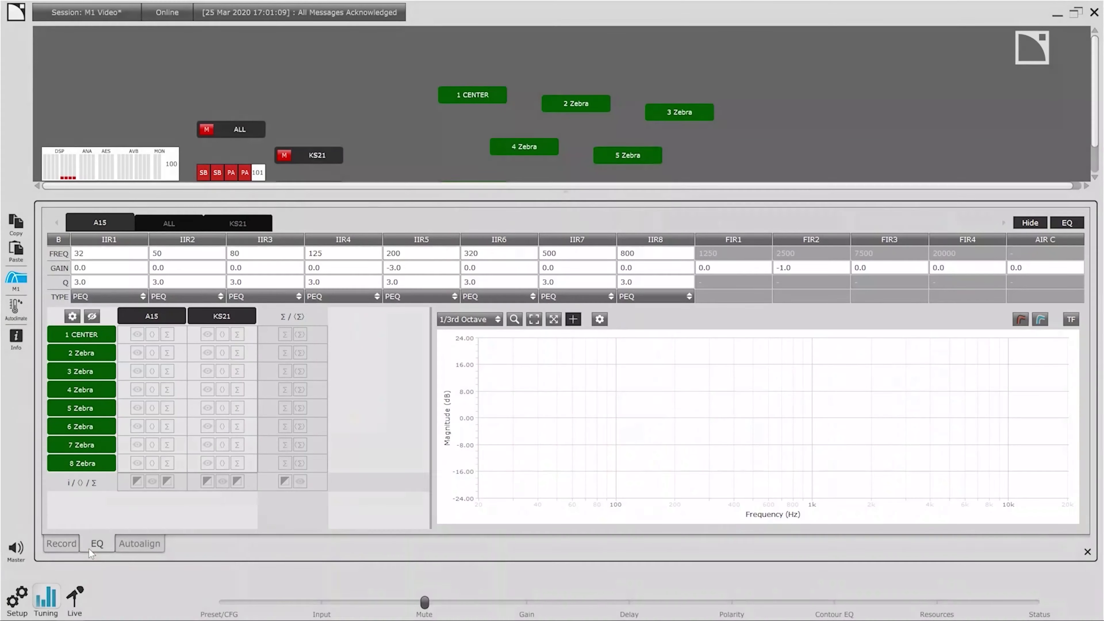
Display the A15 average, KS21 average and summed A15+KS21 response curves.
left_click(138, 484)
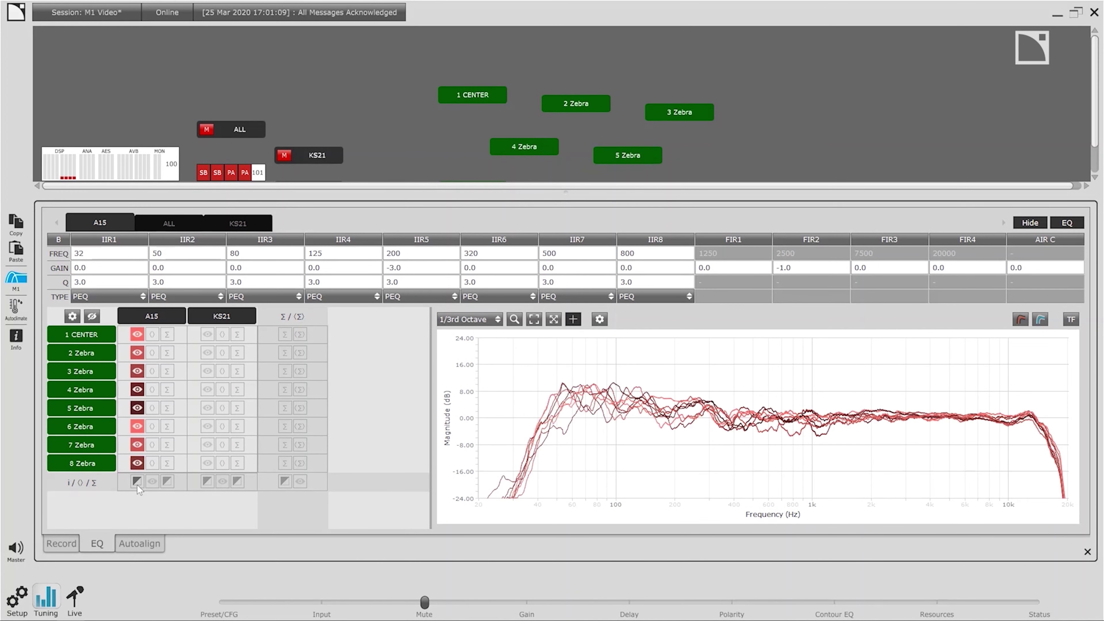
left_click(137, 482)
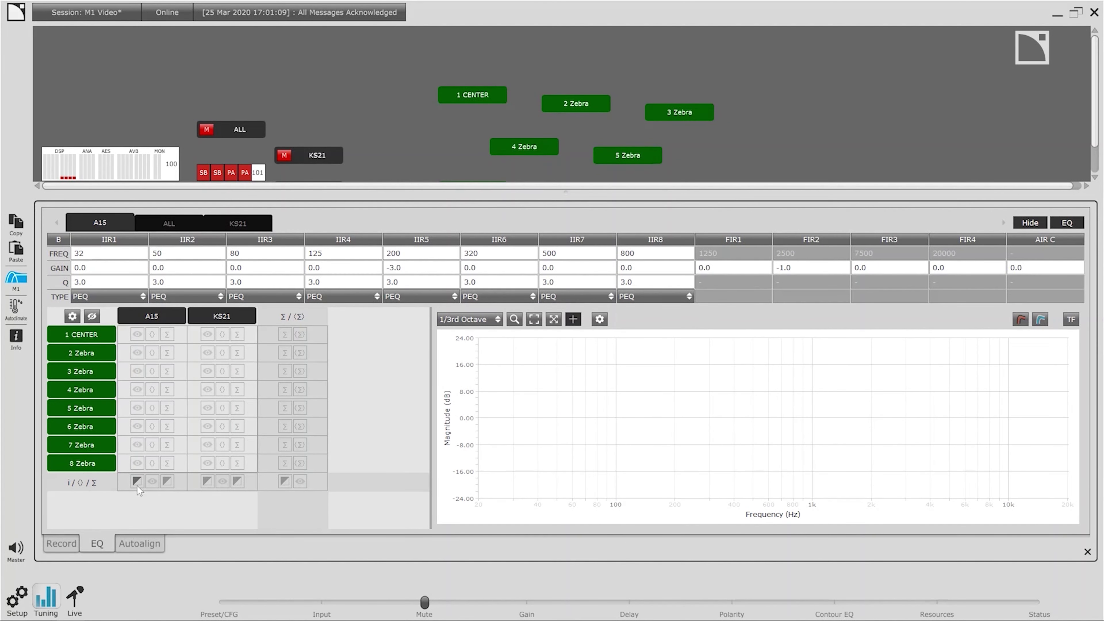
left_click(152, 481)
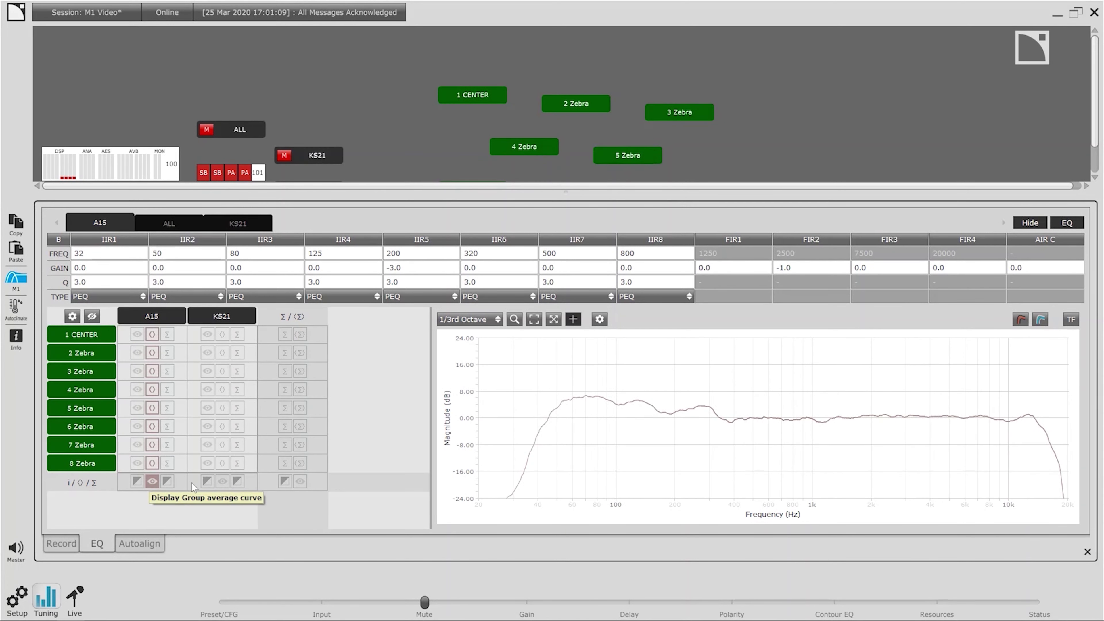
left_click(221, 481)
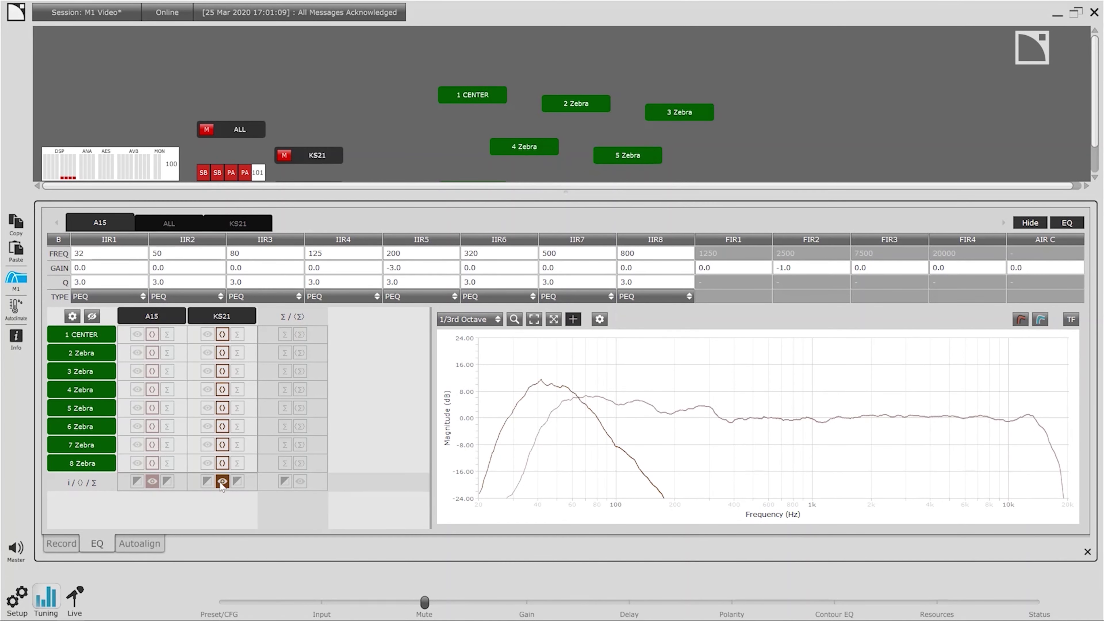
left_click(300, 481)
left_click(165, 480)
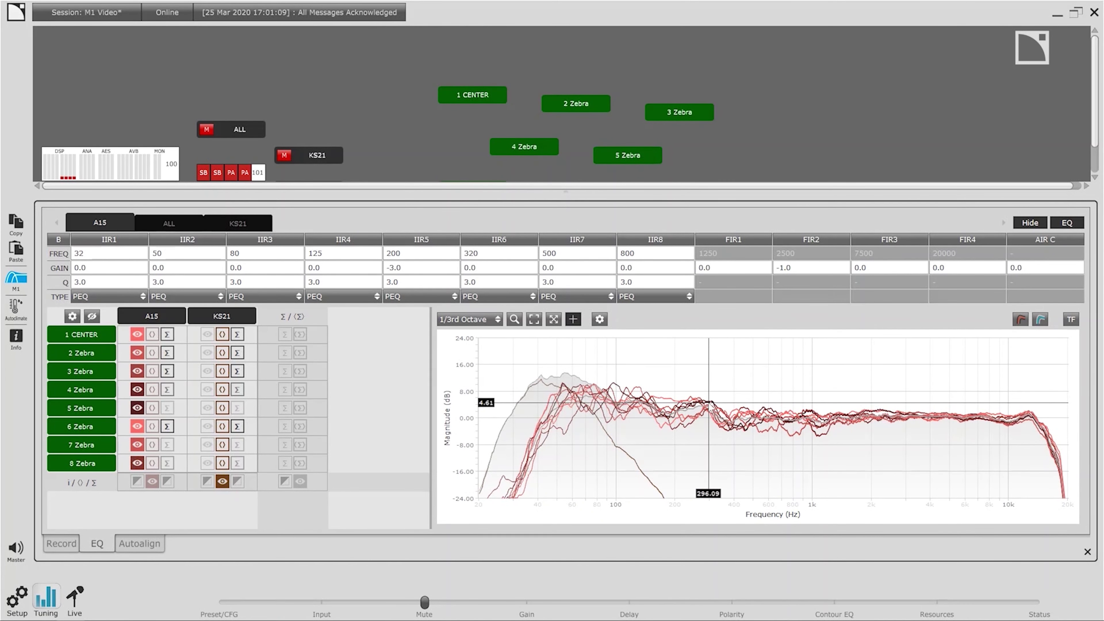
Set the IIR5 filter frequency to 295 and hide the individual A15 location curves.
left_click(447, 255)
type("295")
key("Return")
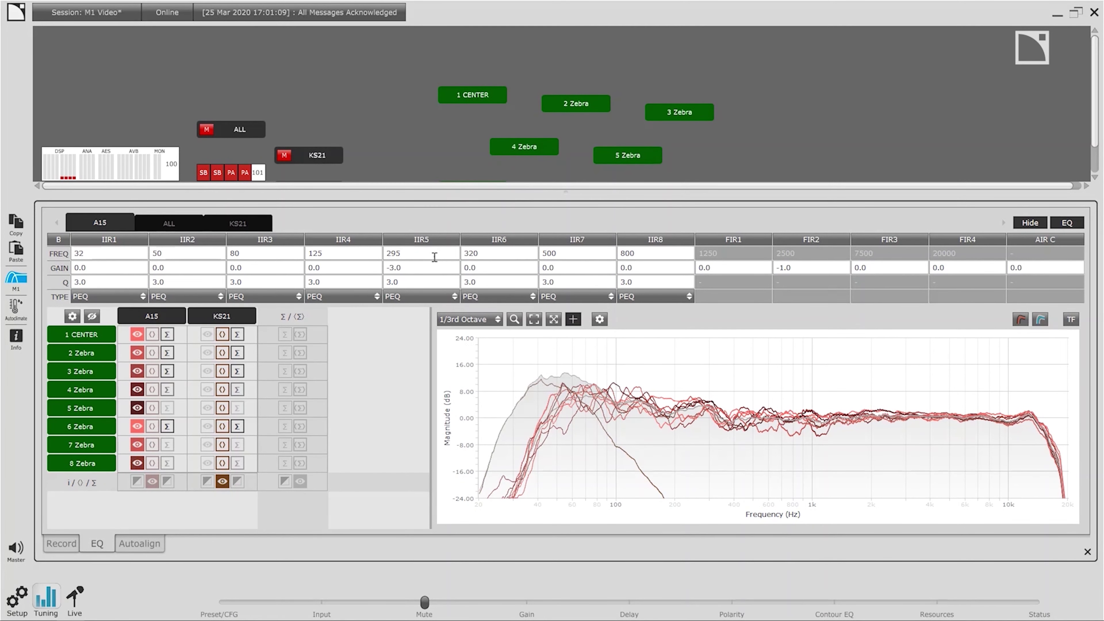
left_click(428, 244)
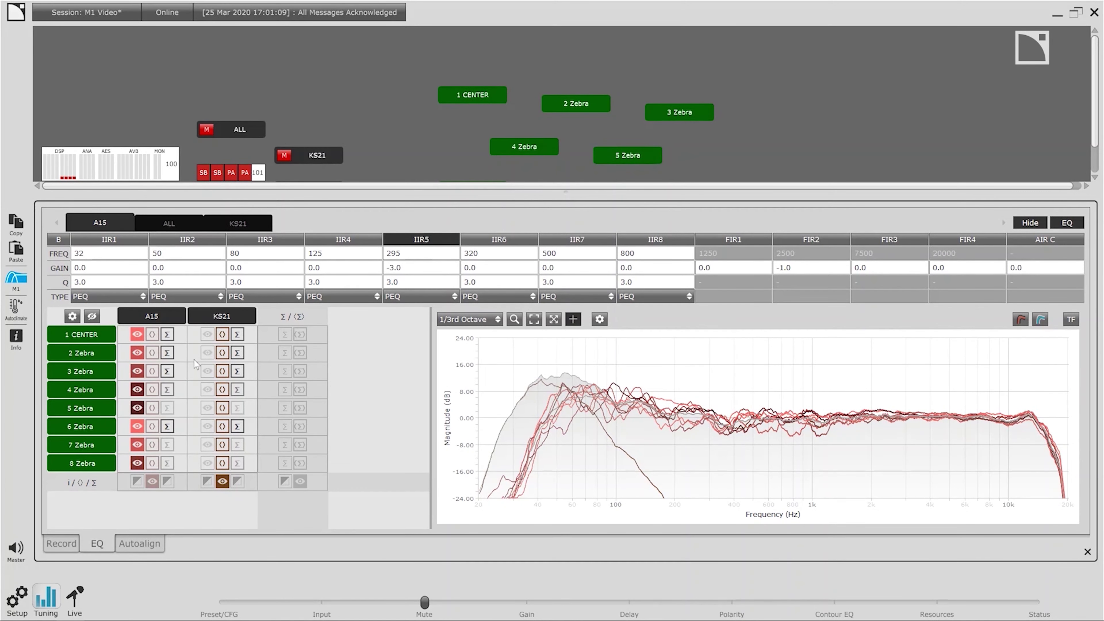
left_click(137, 481)
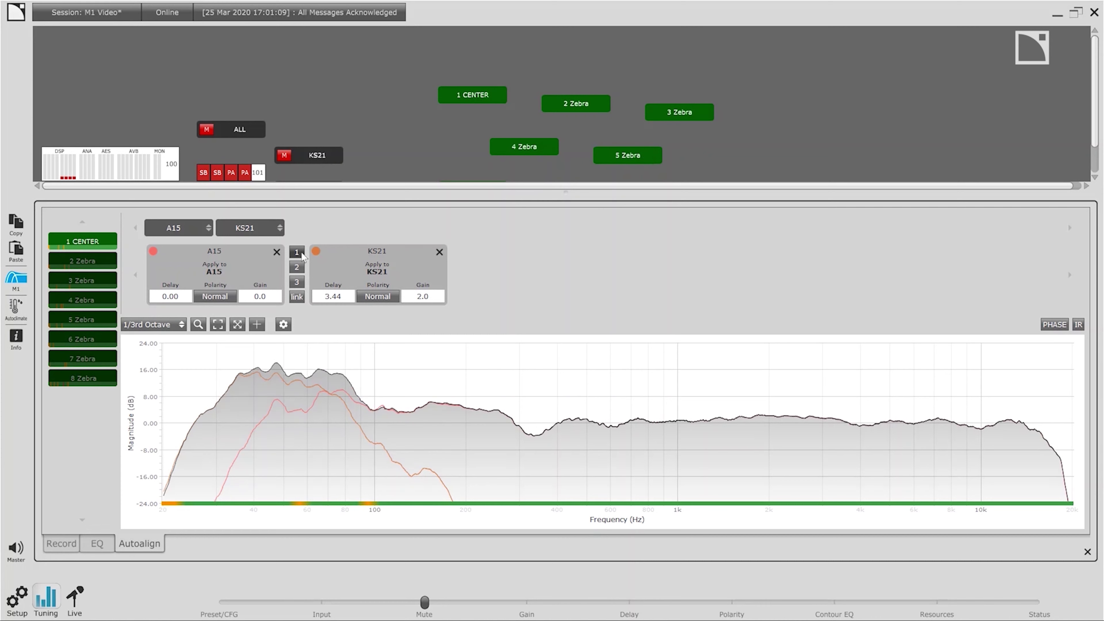
Compare alignment solutions 2 and 3, then keep solution 1 with KS21 delayed 3.44.
left_click(297, 267)
left_click(297, 282)
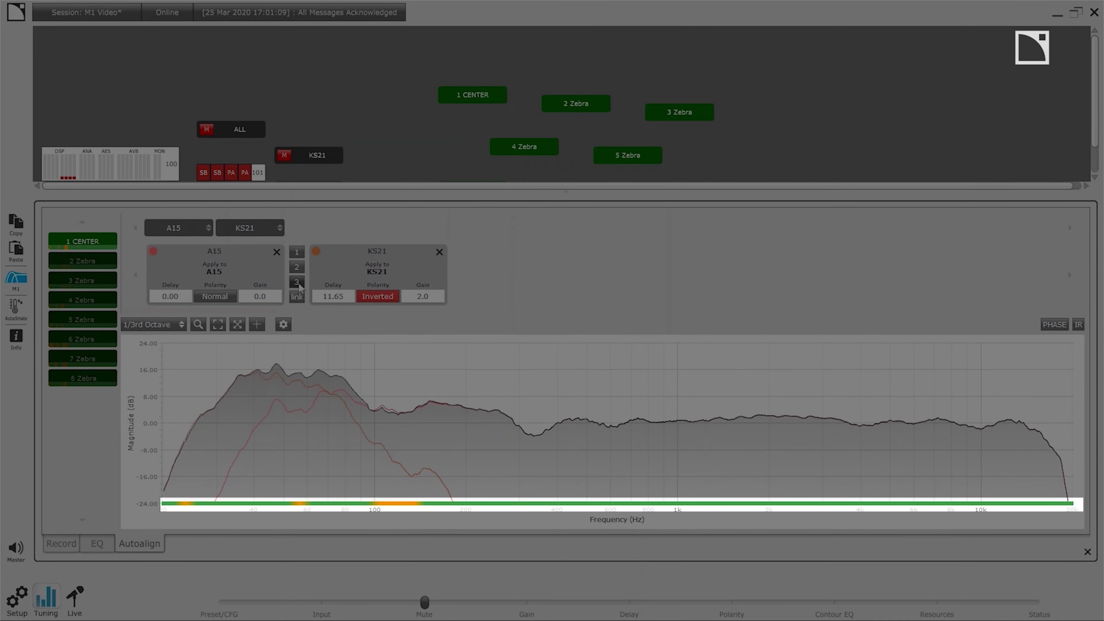
left_click(300, 254)
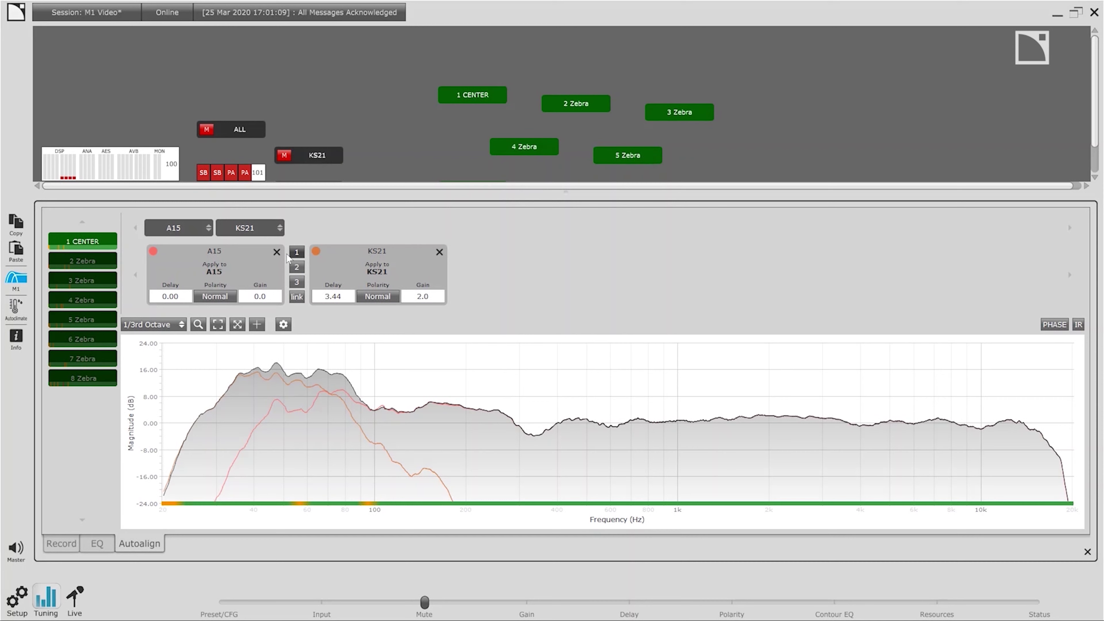
Check the aligned response at each location from 2 Zebra through 8 Zebra.
left_click(103, 262)
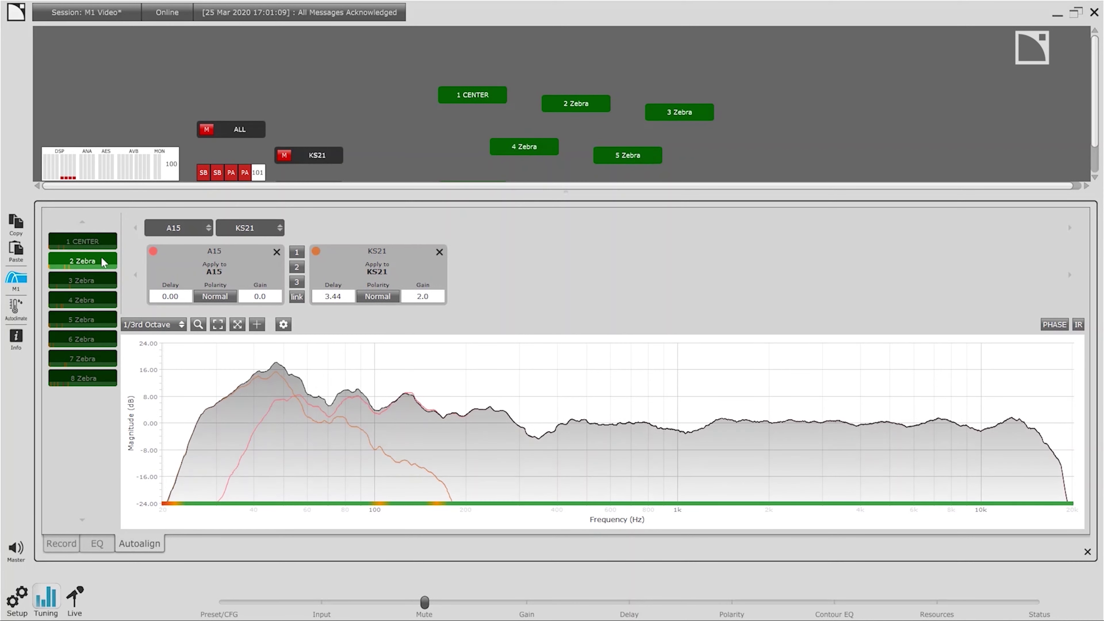
left_click(107, 279)
left_click(110, 300)
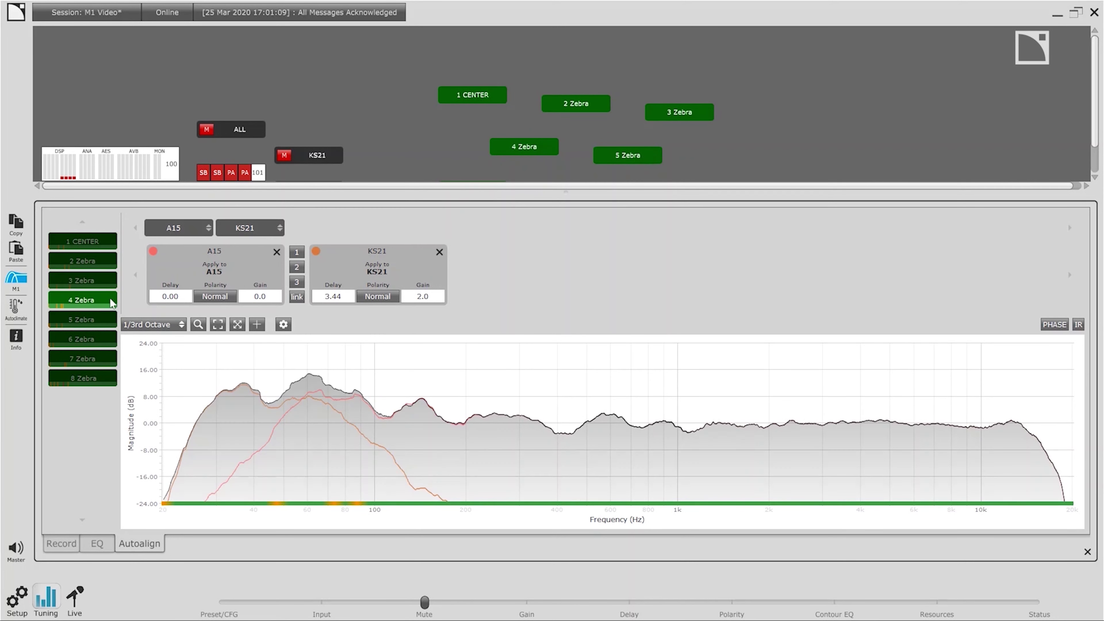
left_click(107, 320)
left_click(109, 340)
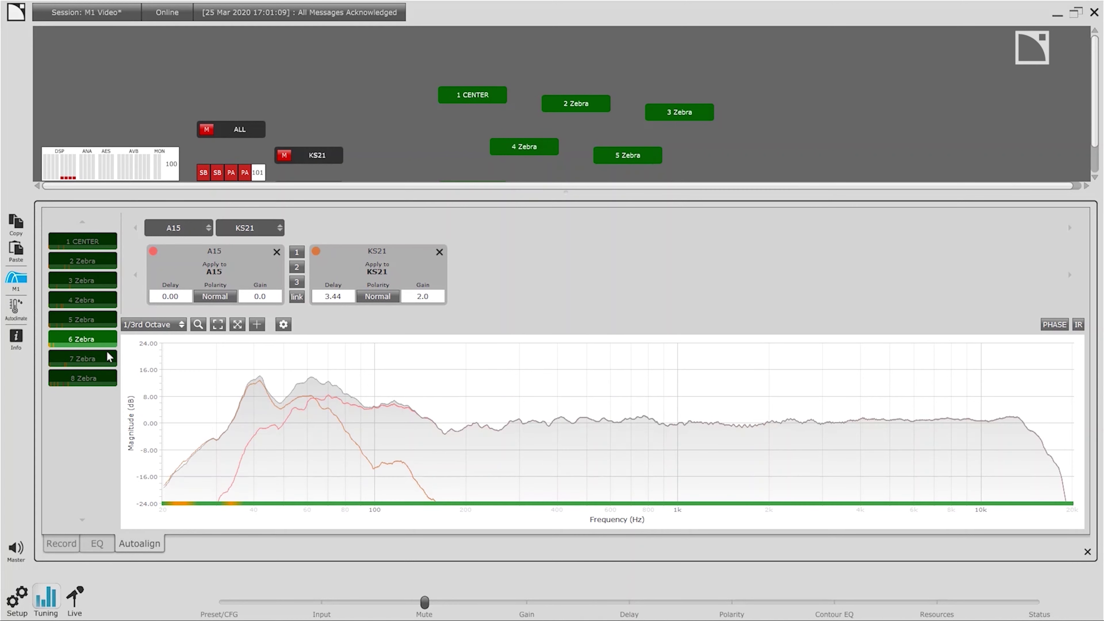
left_click(107, 364)
left_click(105, 375)
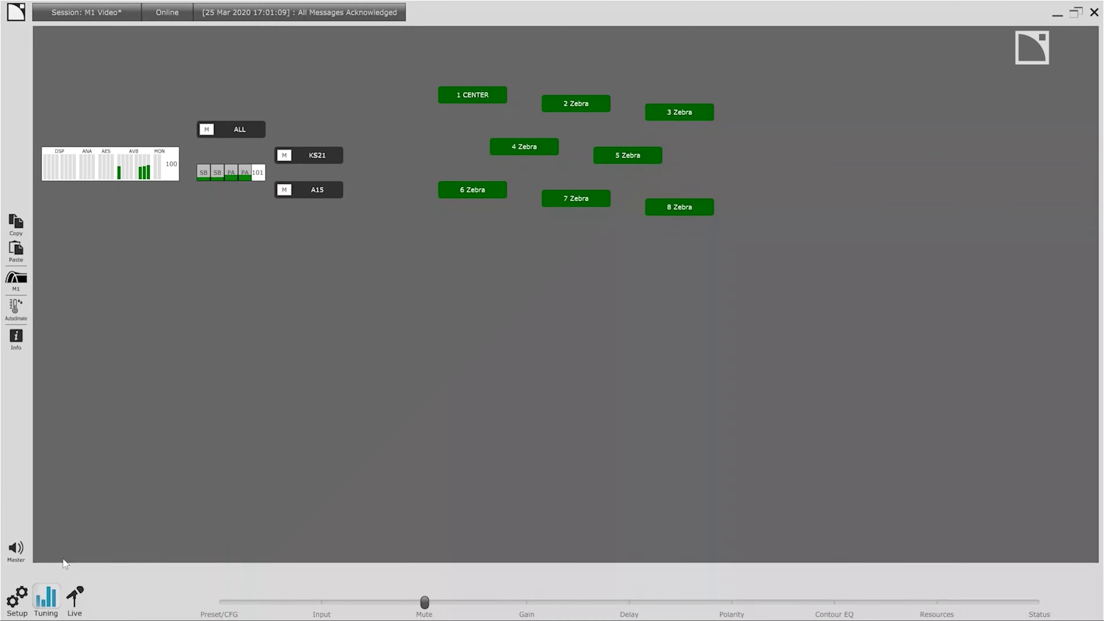
Put the system in Live mode and bring up the real-time analyzer on mic 1.
left_click(74, 599)
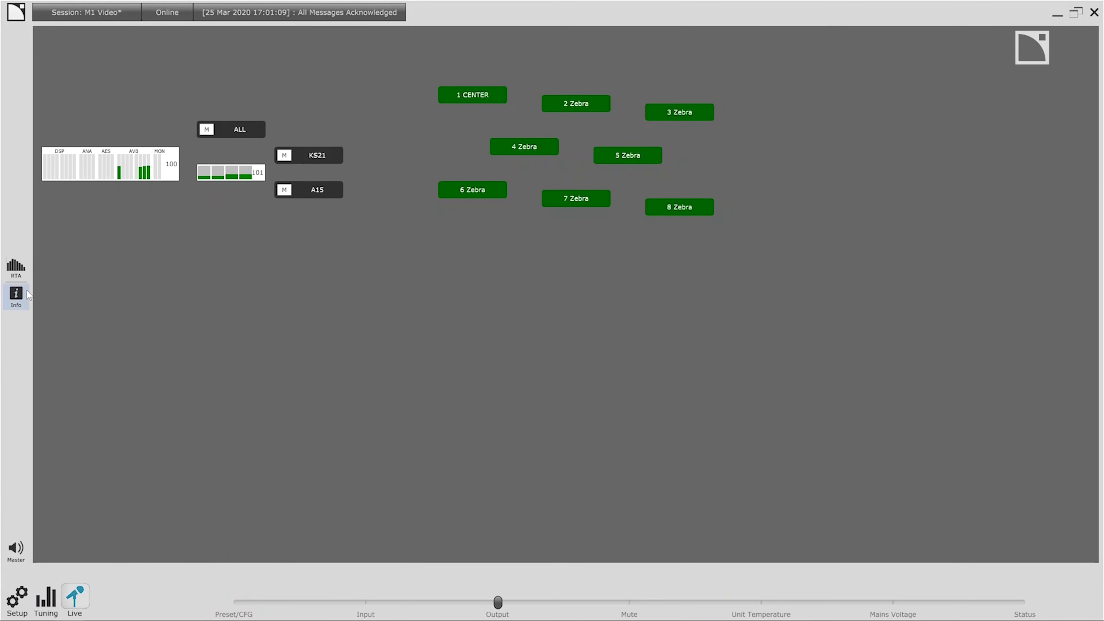
left_click(21, 274)
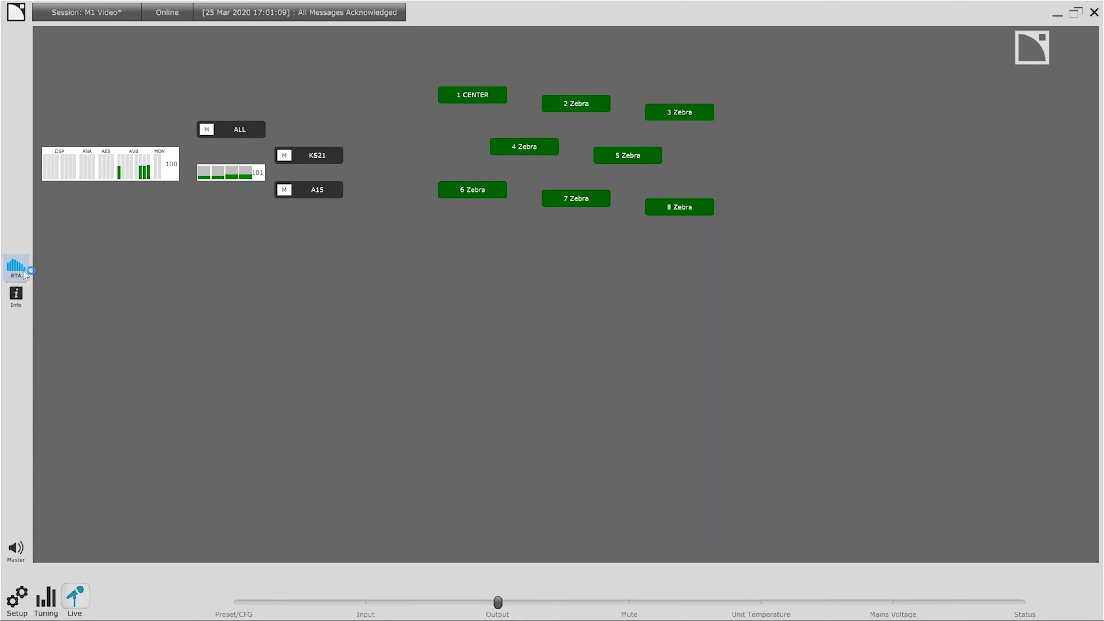